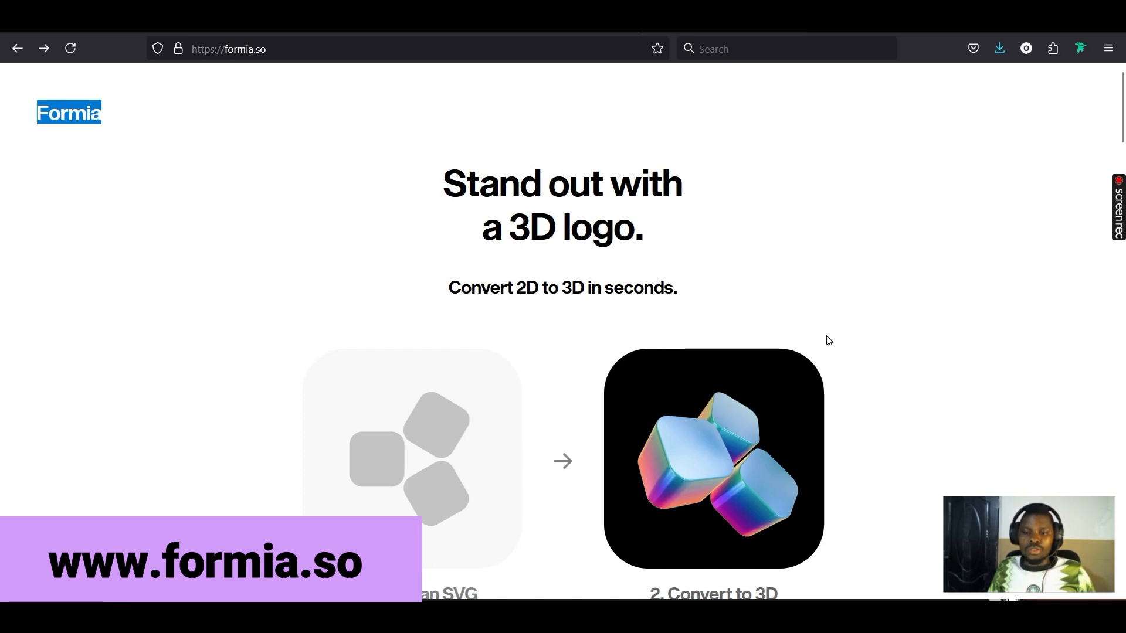
Scroll down the formia.so landing page and start a new logo project with 'Try it out'
scroll(827, 341, down, 3)
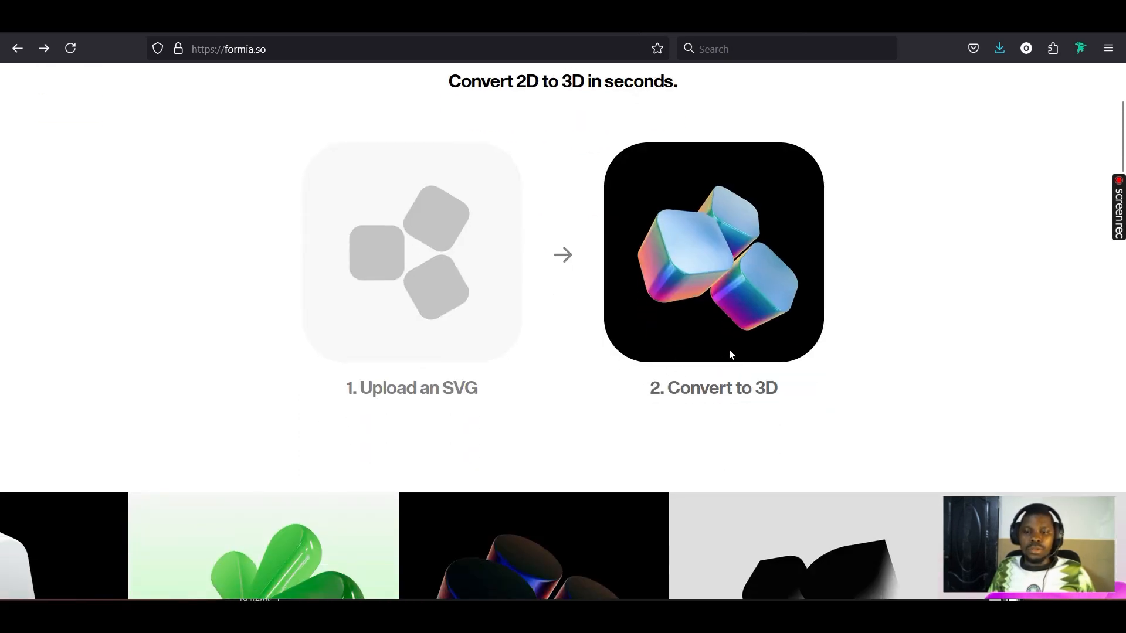
scroll(729, 351, down, 10)
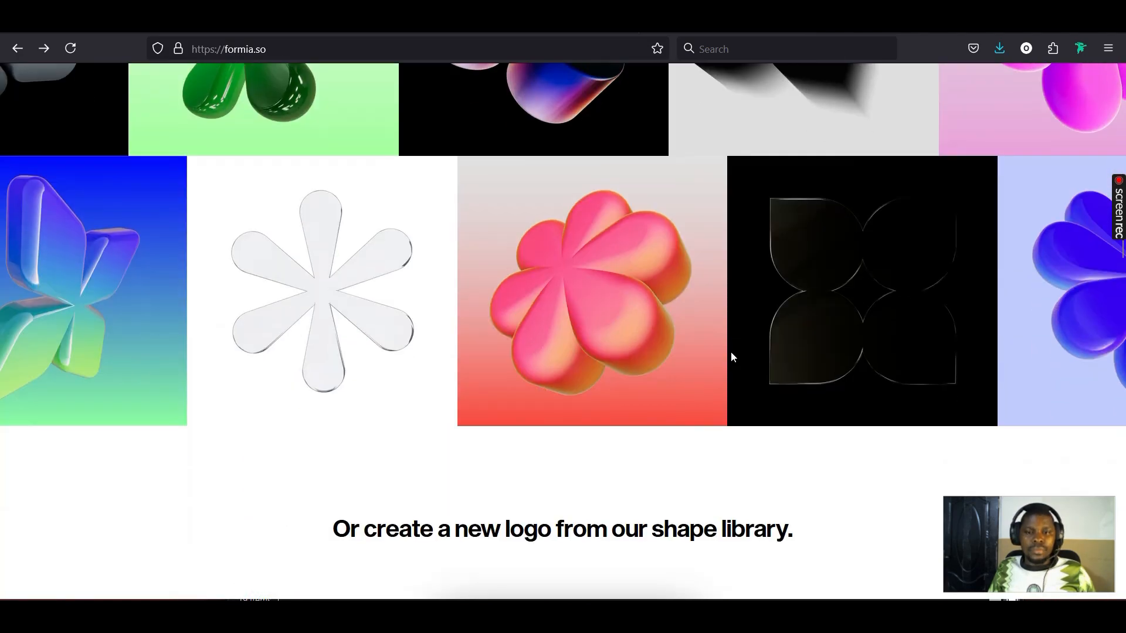
scroll(733, 352, up, 15)
scroll(734, 350, down, 6)
scroll(734, 349, up, 6)
scroll(734, 349, down, 1)
scroll(735, 347, down, 8)
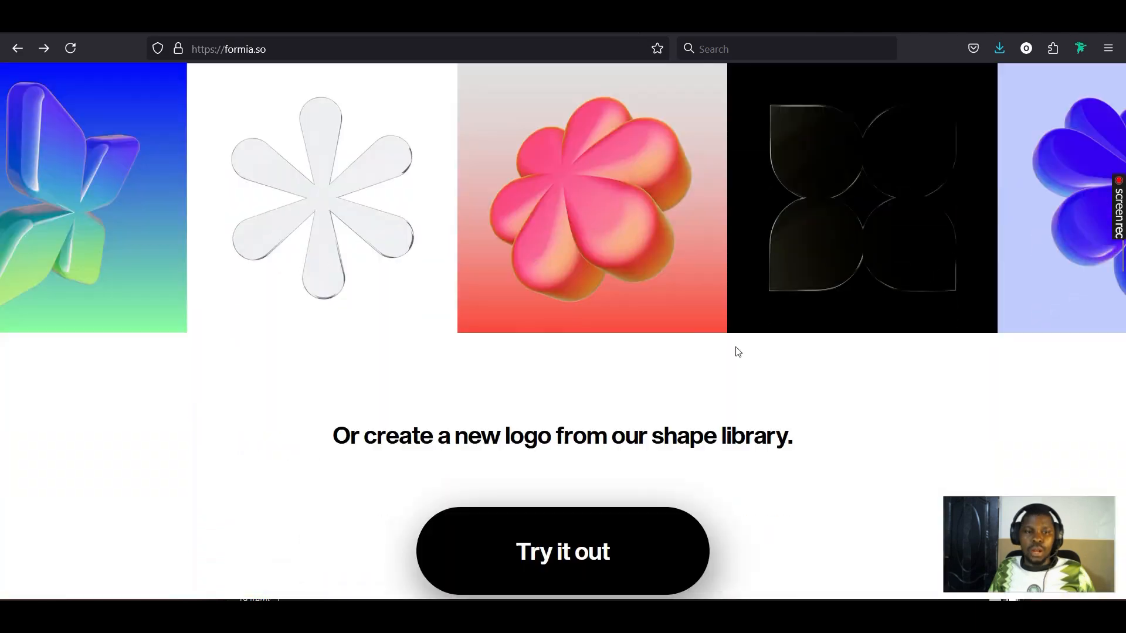
scroll(735, 346, up, 3)
scroll(736, 340, down, 2)
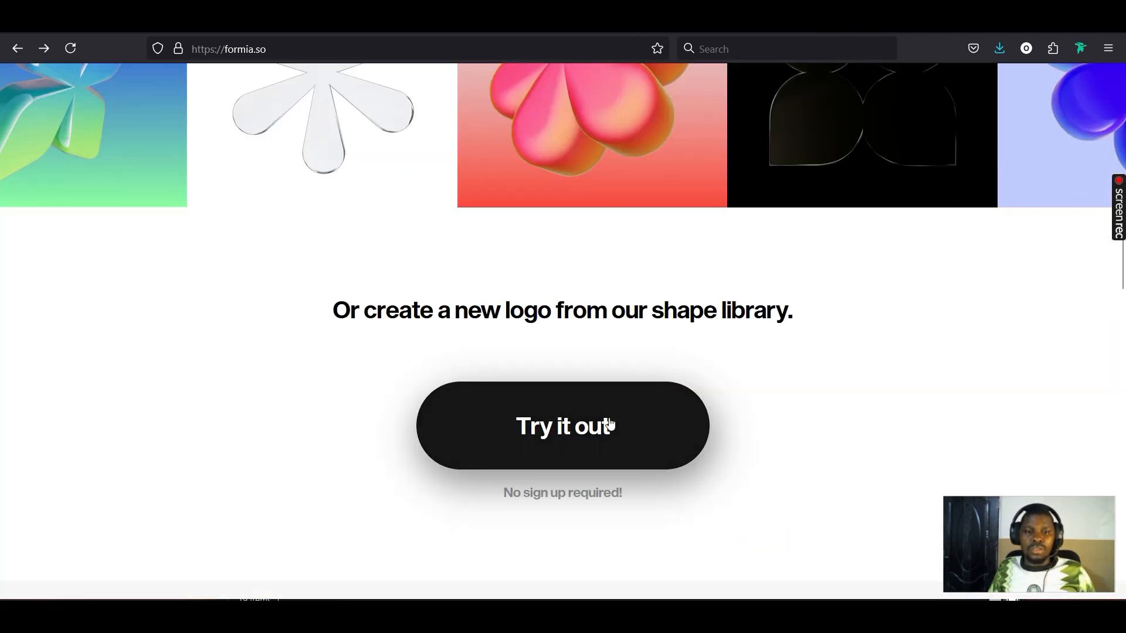
click(578, 435)
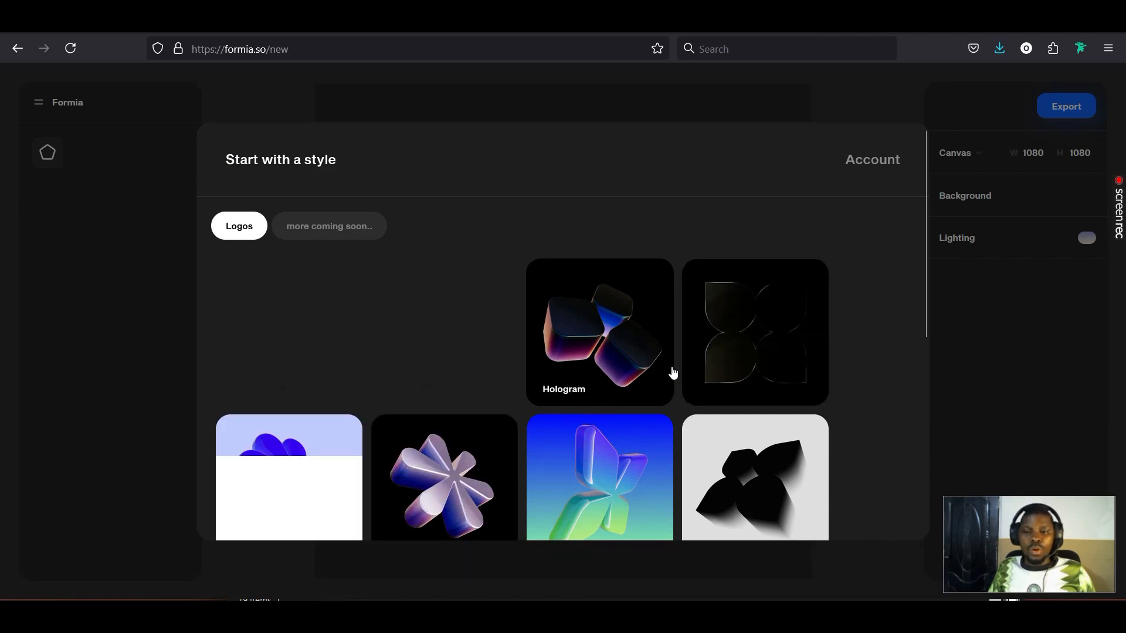
Browse the 'Start with a style' logo gallery past Anistropic, Hologram and Chewy
scroll(672, 371, down, 5)
scroll(675, 371, up, 4)
scroll(674, 371, up, 2)
scroll(676, 371, down, 5)
scroll(675, 371, up, 5)
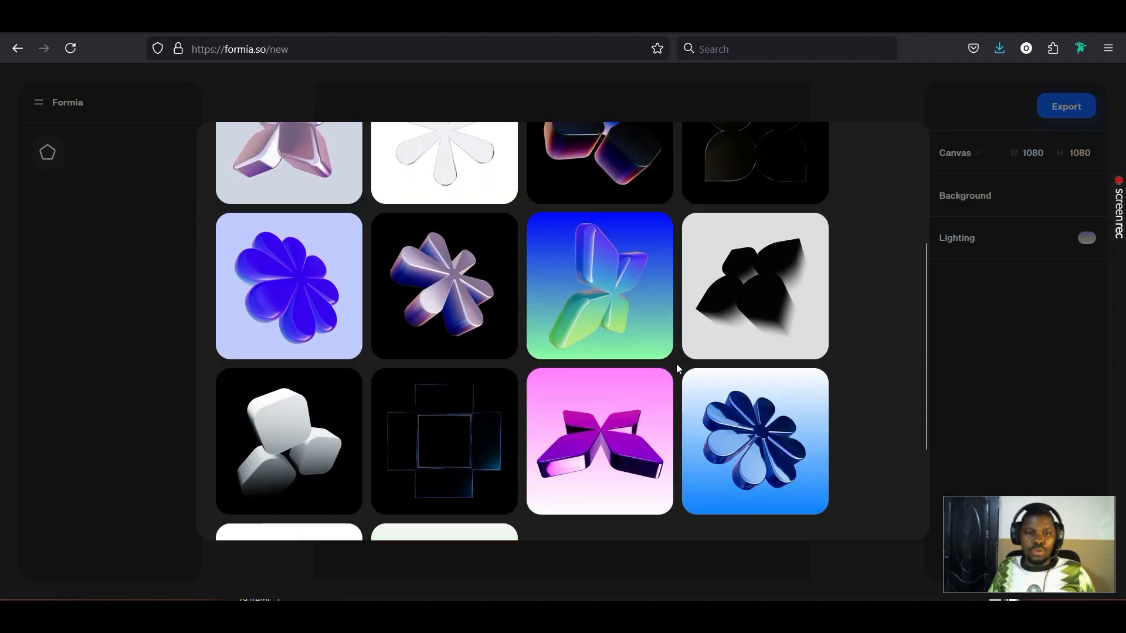
scroll(287, 381, down, 6)
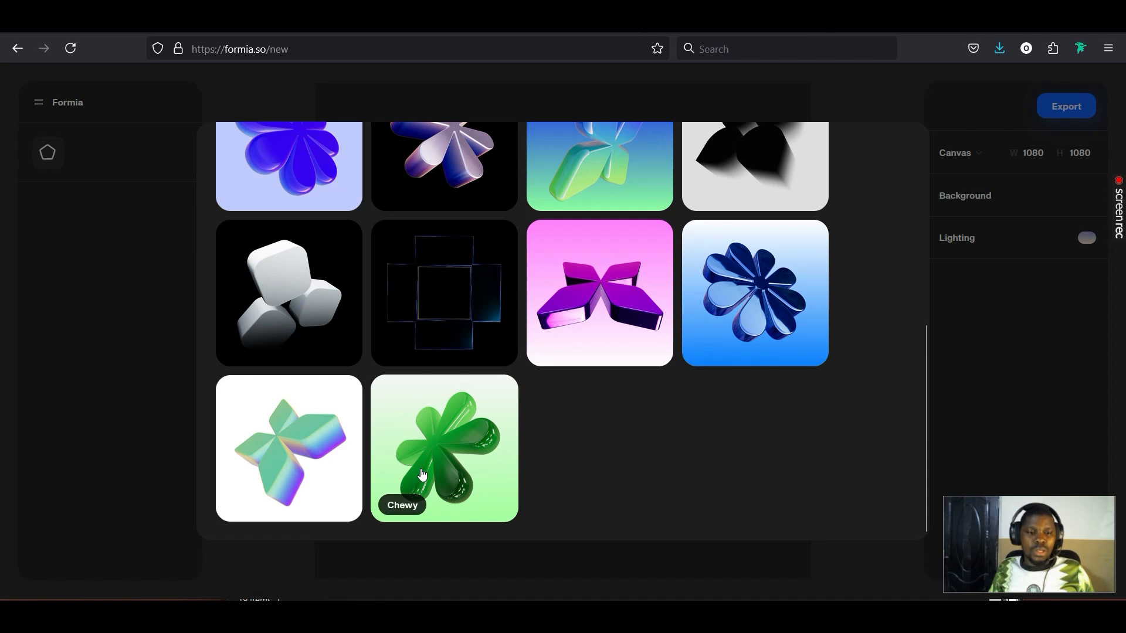
Start the project from the green Chewy style and rotate its 3D asterisk to a tilted angle
click(456, 441)
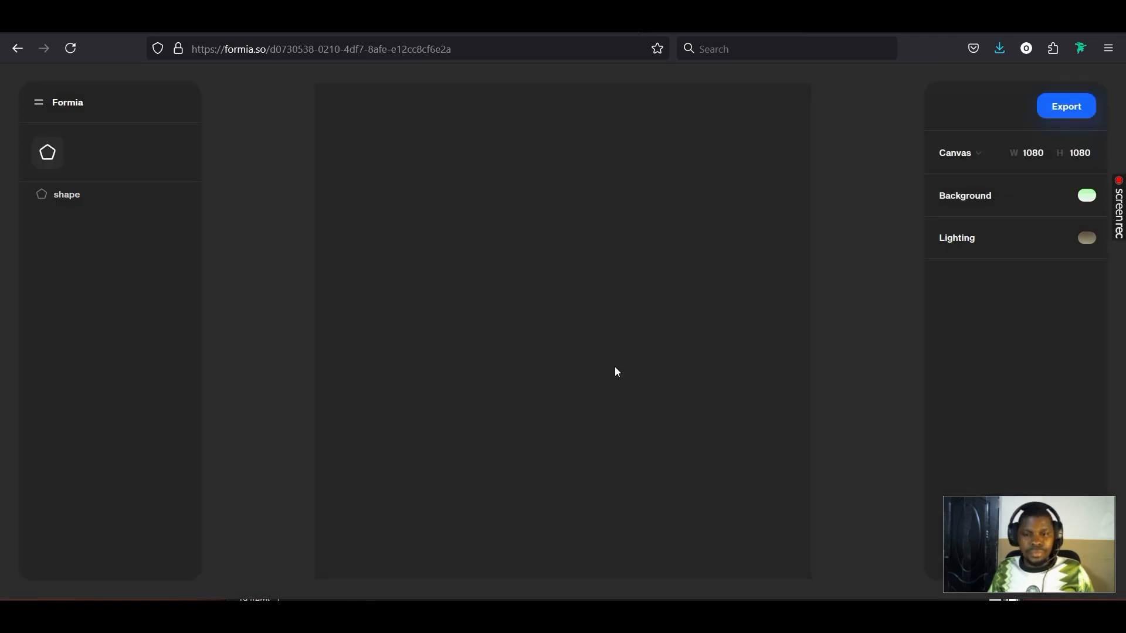
click(698, 306)
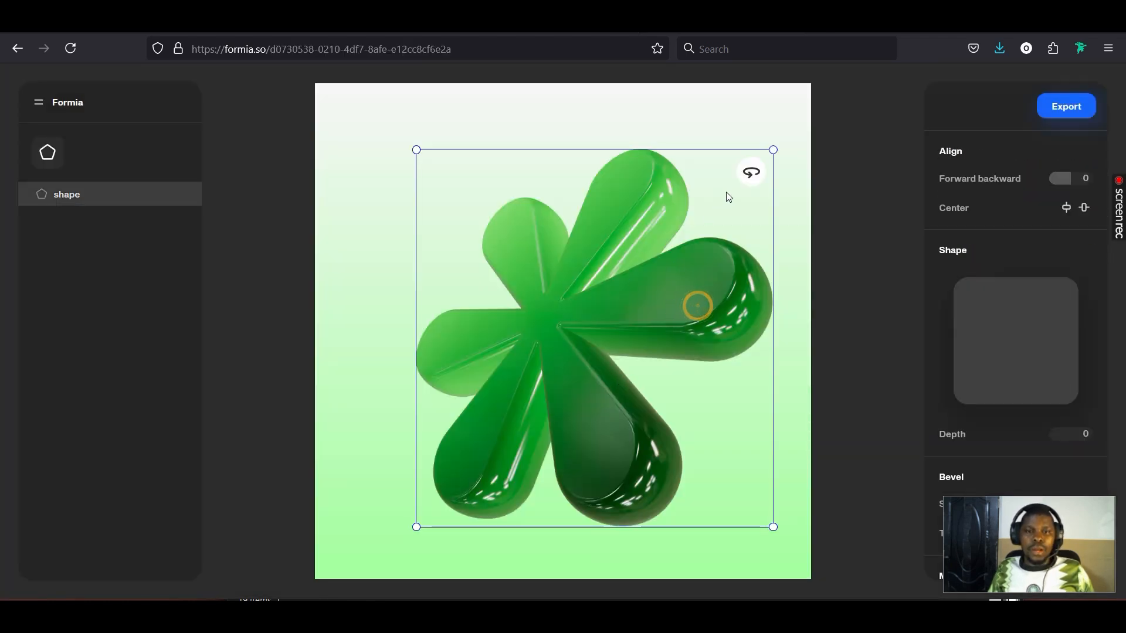
drag(750, 173, 752, 110)
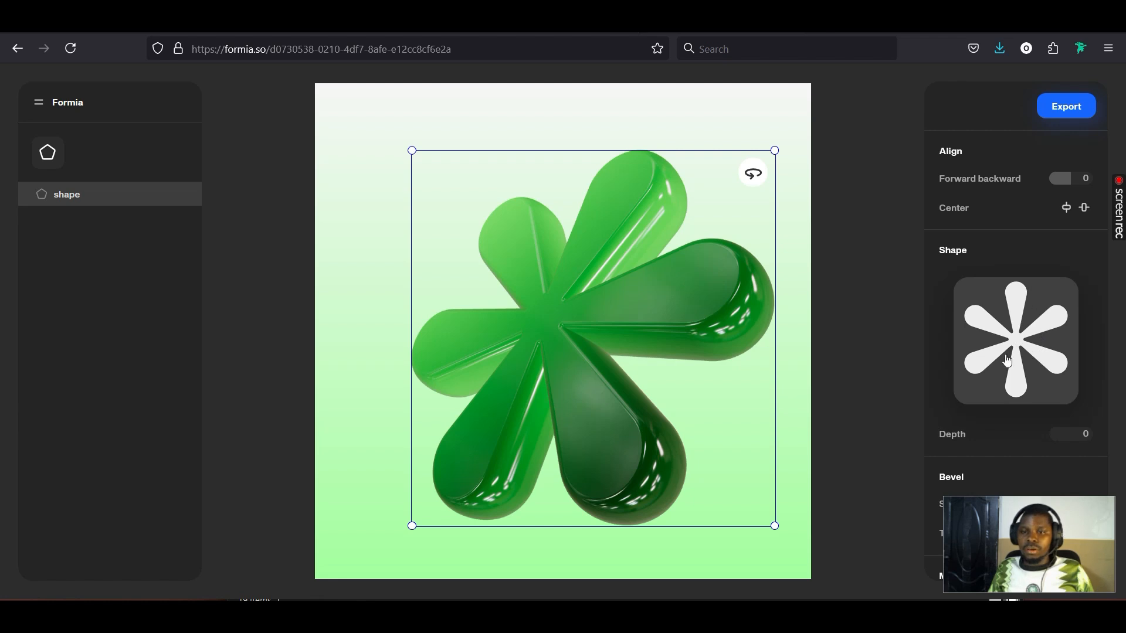
Replace the asterisk with the uploaded IDS SVG logo, then move it higher and rotate it
click(1009, 381)
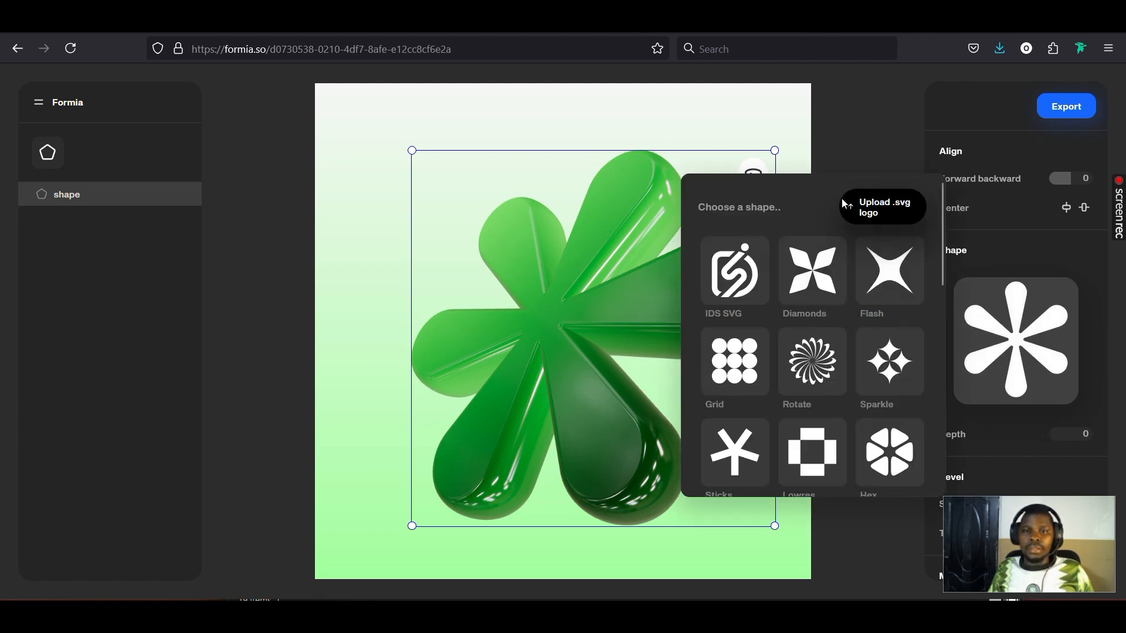
mouse_move(882, 206)
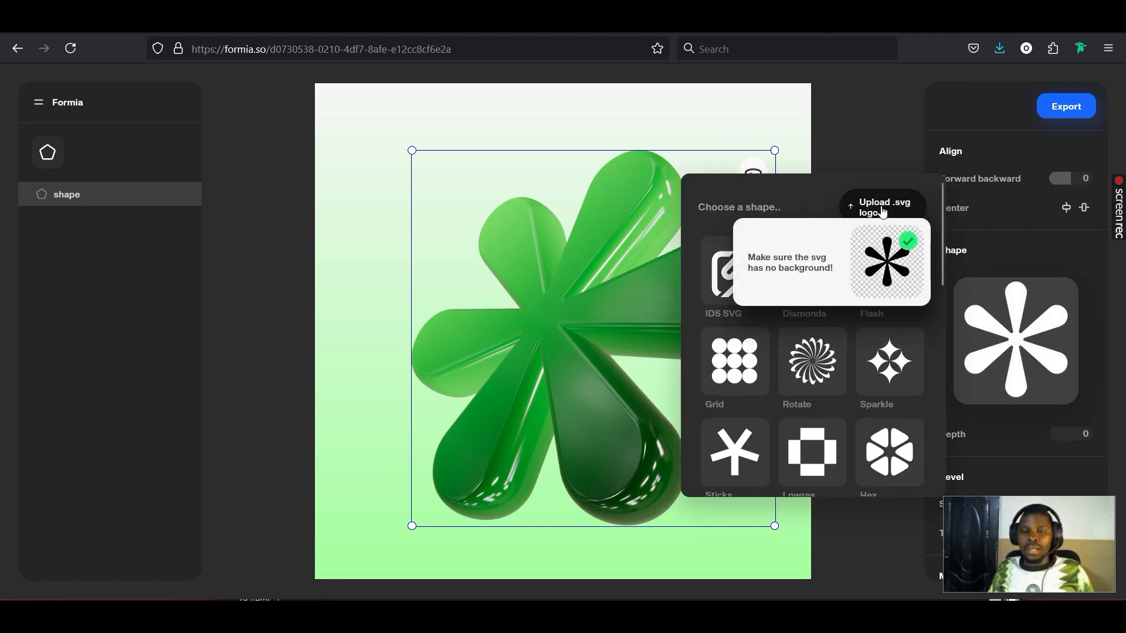
click(885, 204)
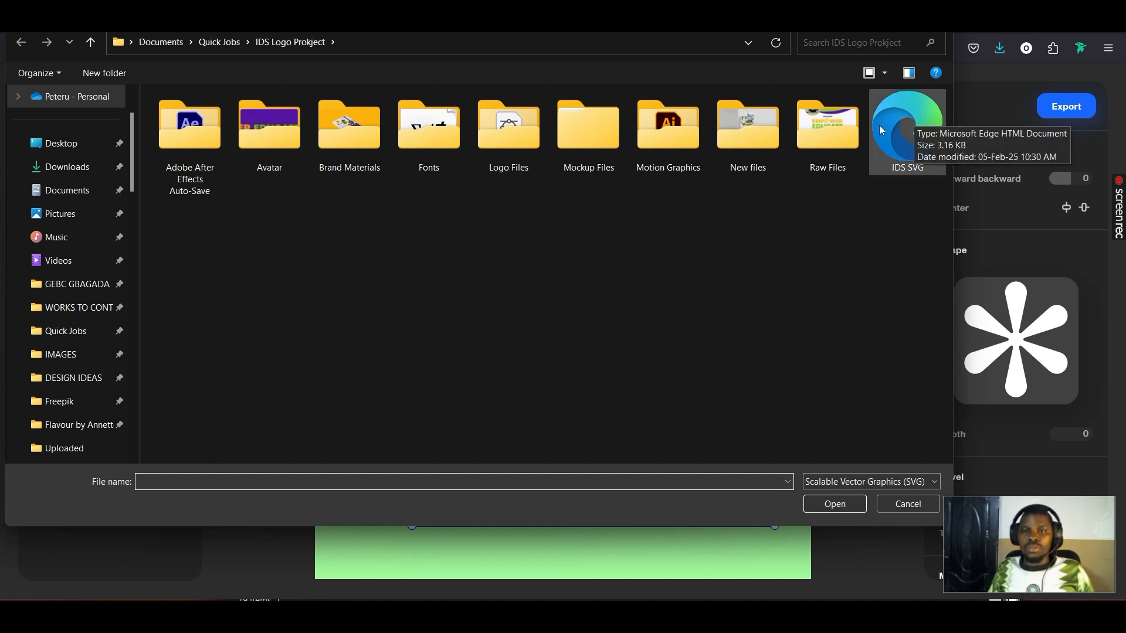
click(903, 124)
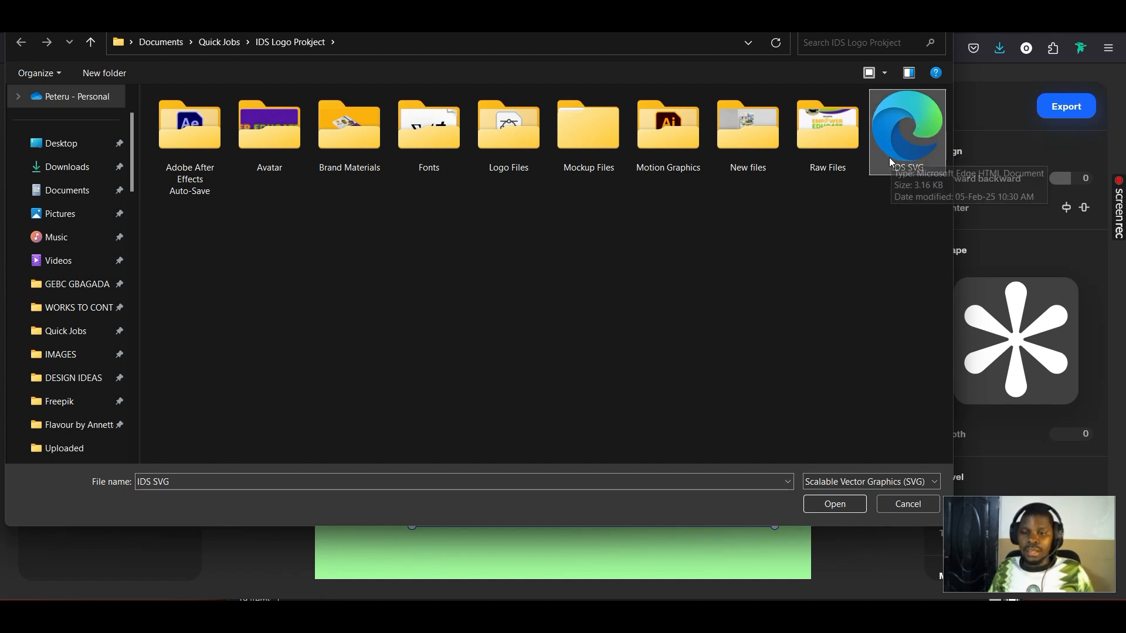
click(846, 502)
drag(663, 229, 672, 163)
mouse_move(734, 130)
mouse_down()
mouse_move(440, 163)
mouse_move(538, 166)
mouse_move(745, 123)
mouse_up()
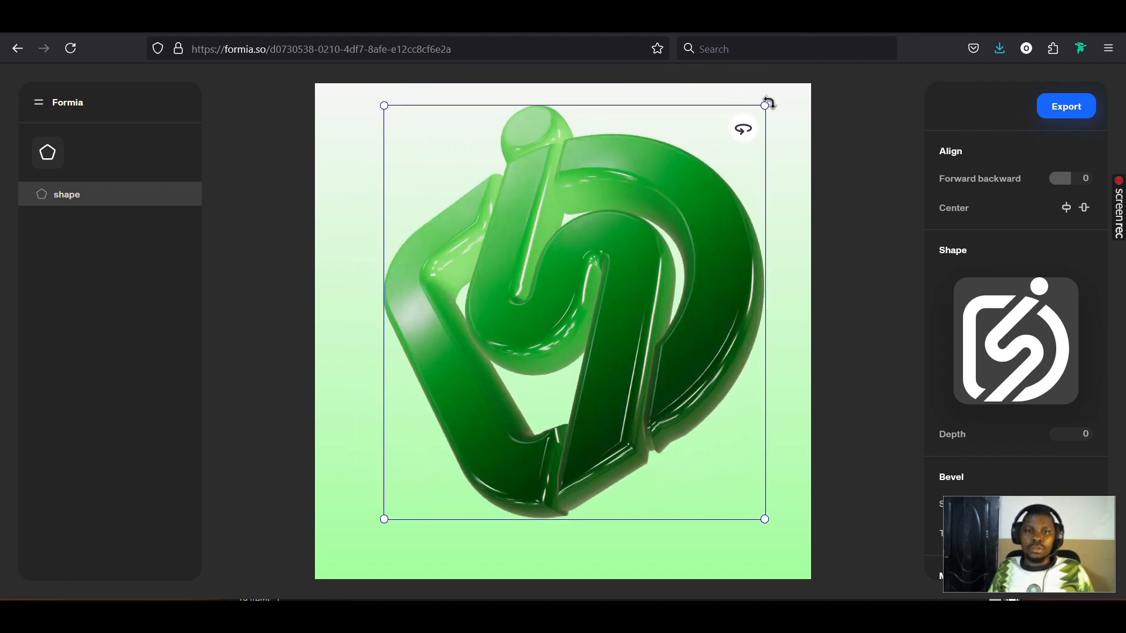
Shrink the IDS logo to fit the canvas and reset it to an upright, face-on pose
drag(764, 105, 715, 141)
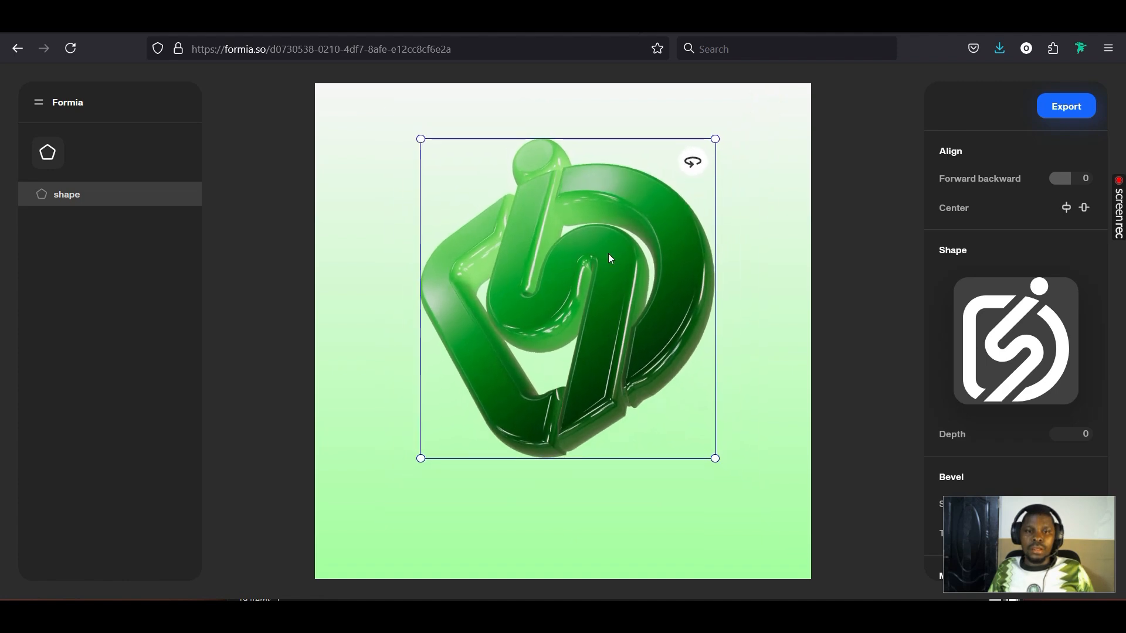
drag(706, 196, 583, 200)
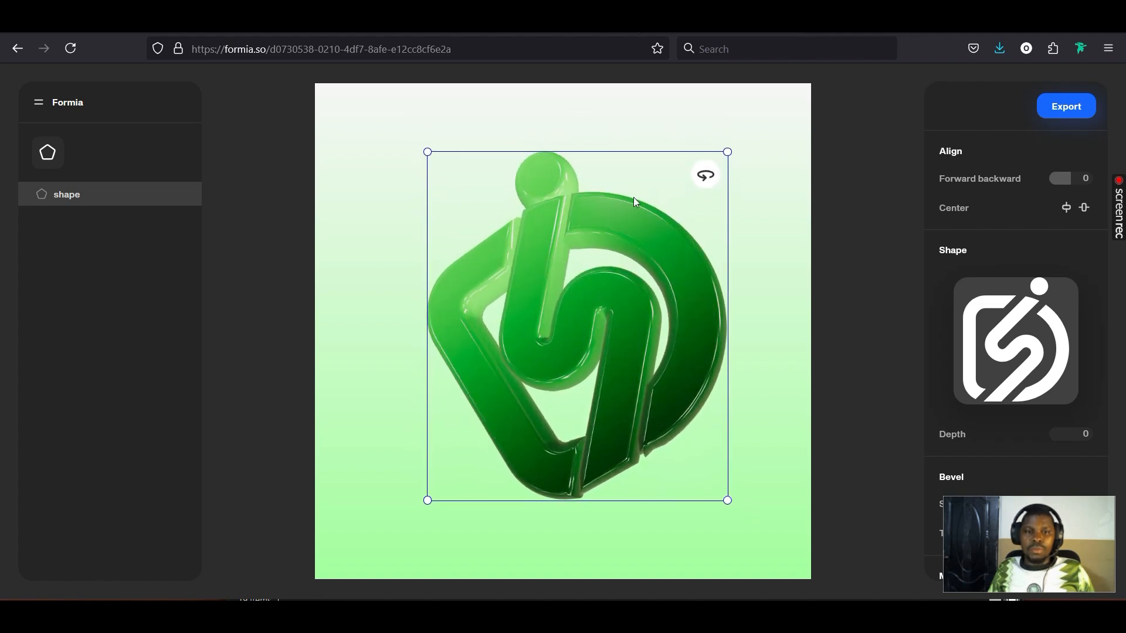
drag(699, 178, 684, 247)
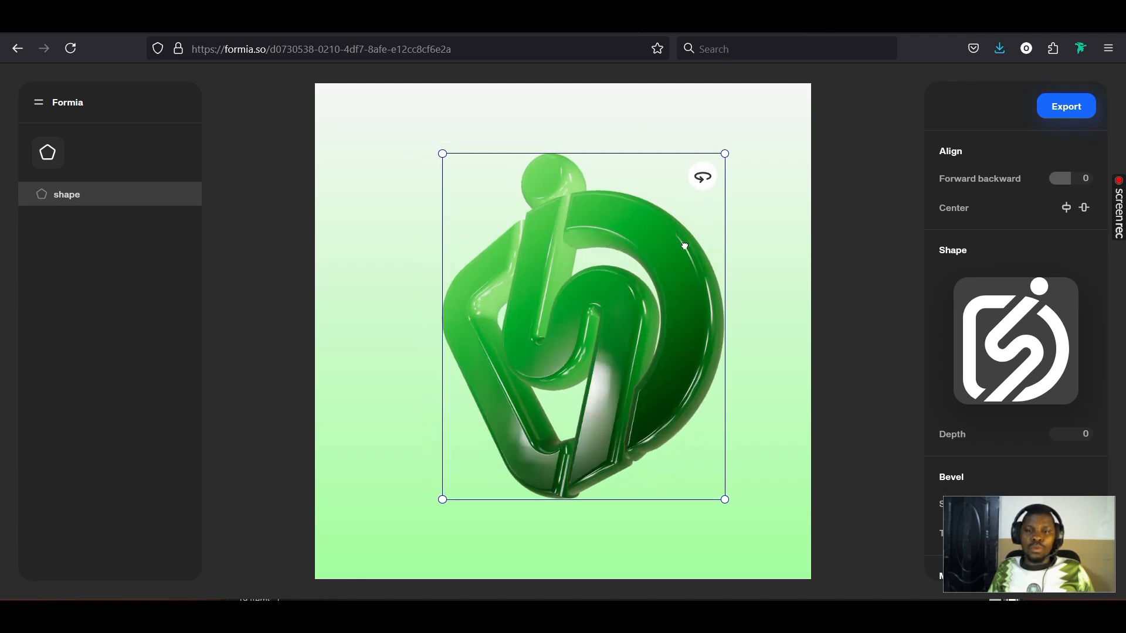
click(704, 176)
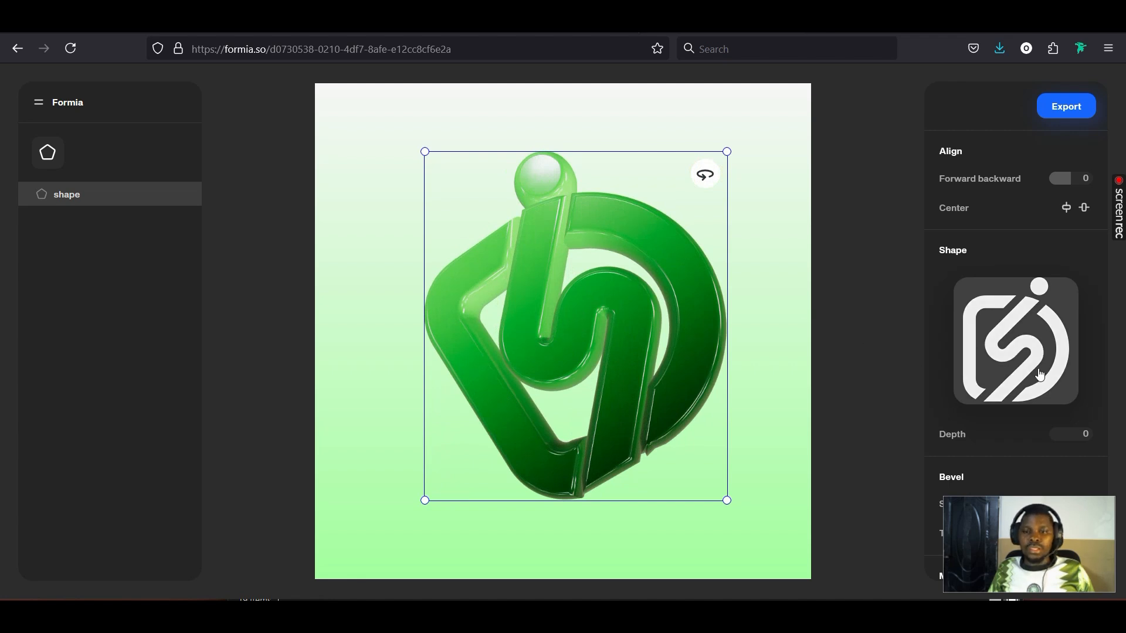
Set the logo's bevel size to 0.1 and thickness to 0.9
scroll(1044, 373, down, 4)
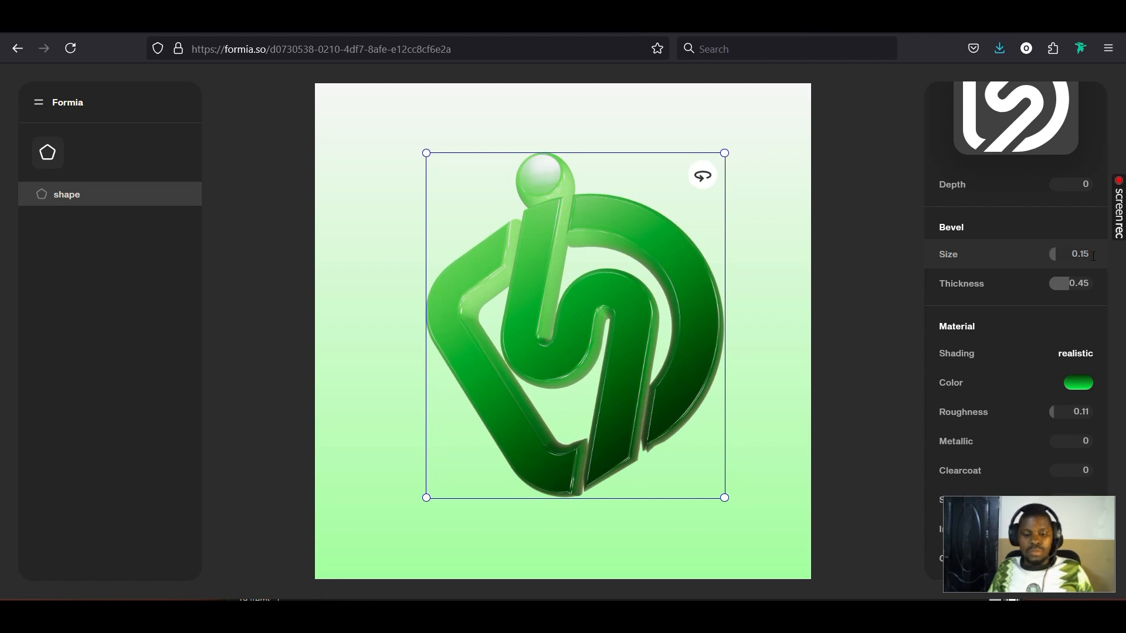
text(0)
key(Return)
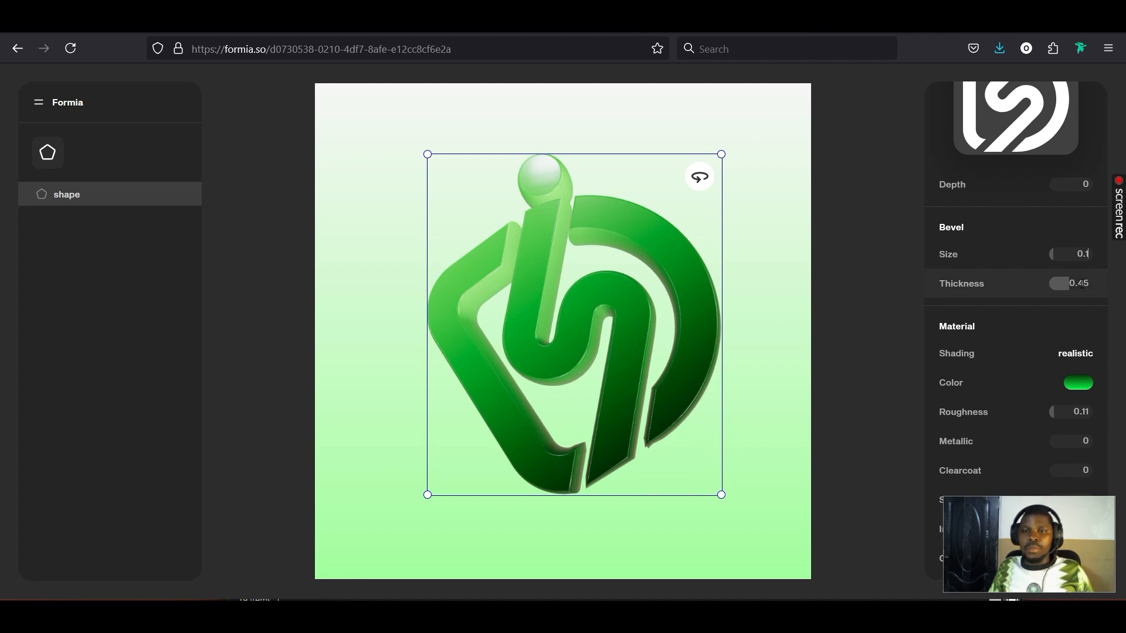
key(Return)
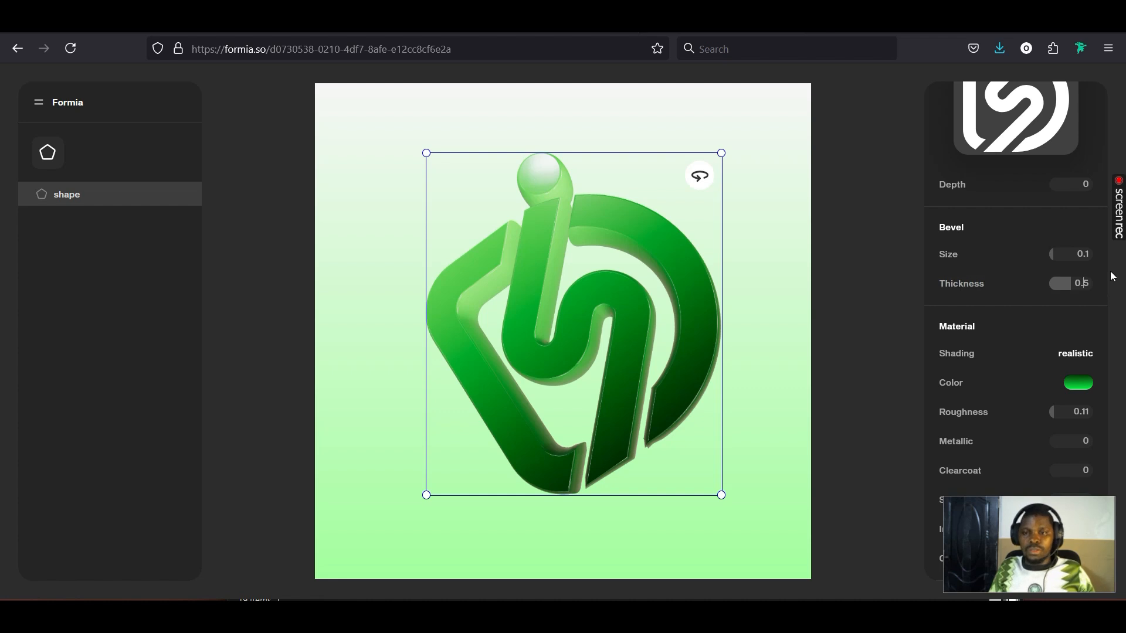
text(9)
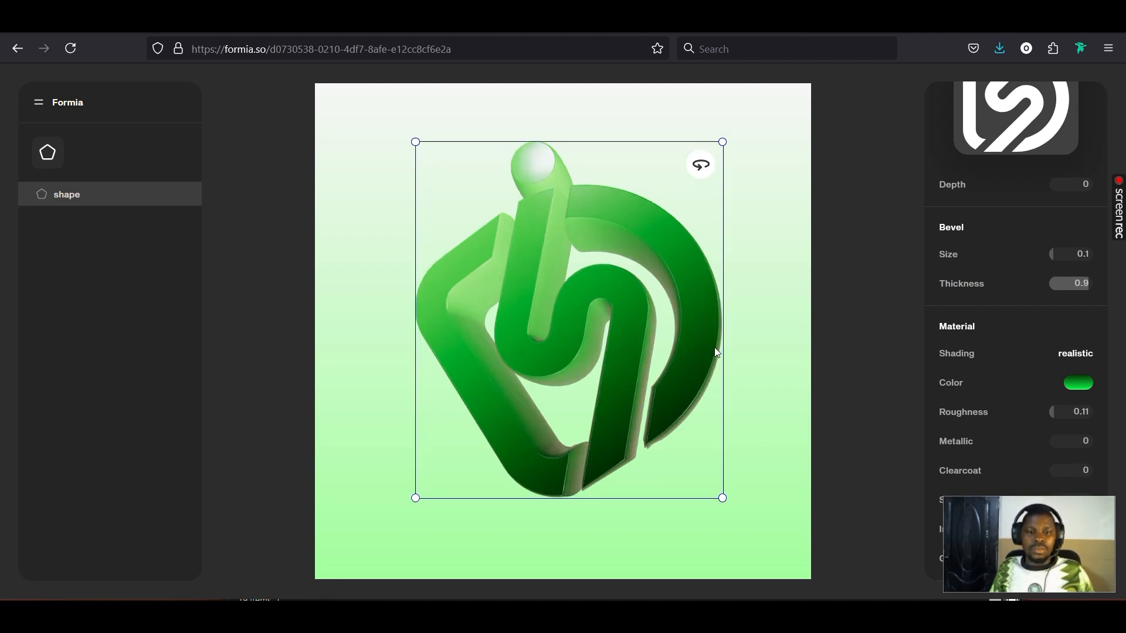
Rotate the extruded logo into a slight three-quarter view showing its sides
drag(694, 166, 713, 211)
drag(704, 164, 708, 196)
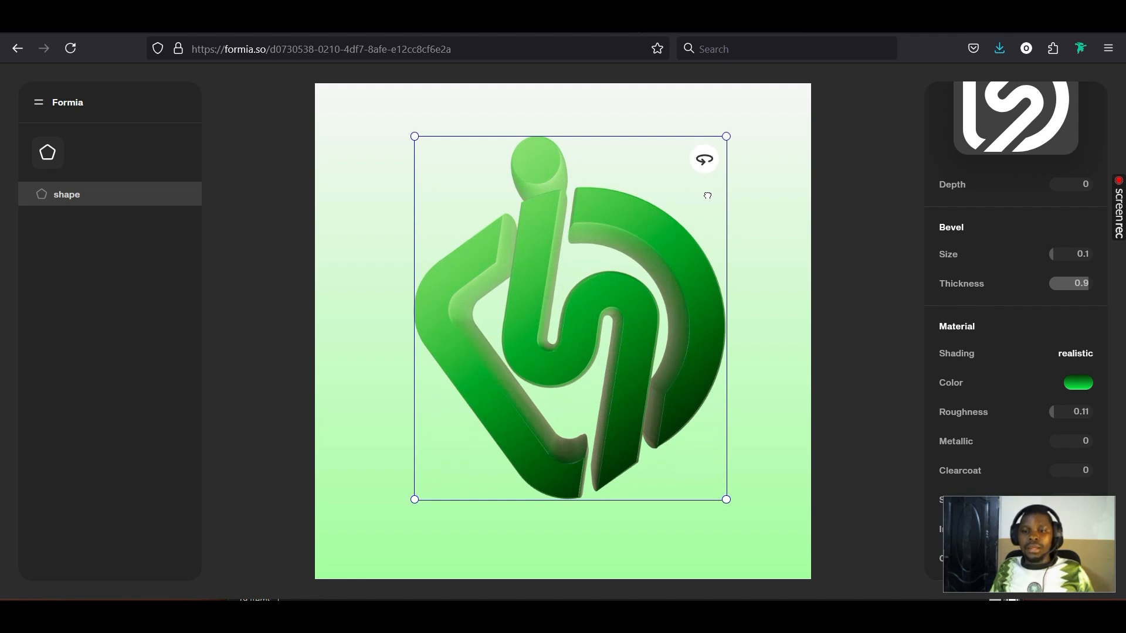
drag(703, 160, 529, 174)
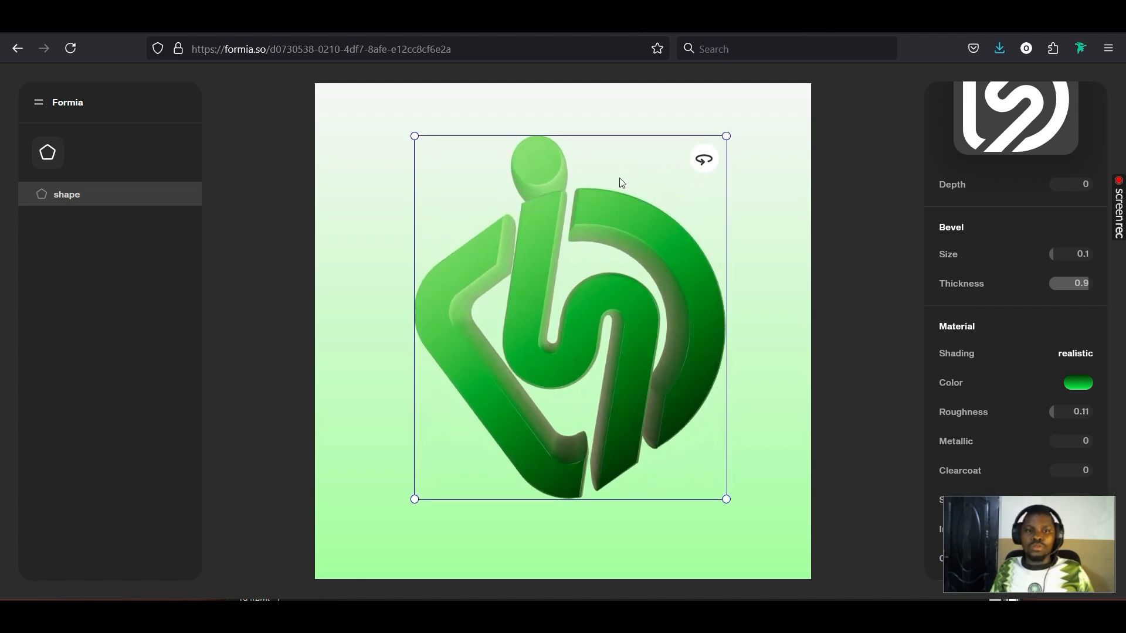
mouse_move(704, 160)
mouse_down()
mouse_move(887, 159)
mouse_move(982, 176)
mouse_move(892, 201)
mouse_move(687, 207)
mouse_up()
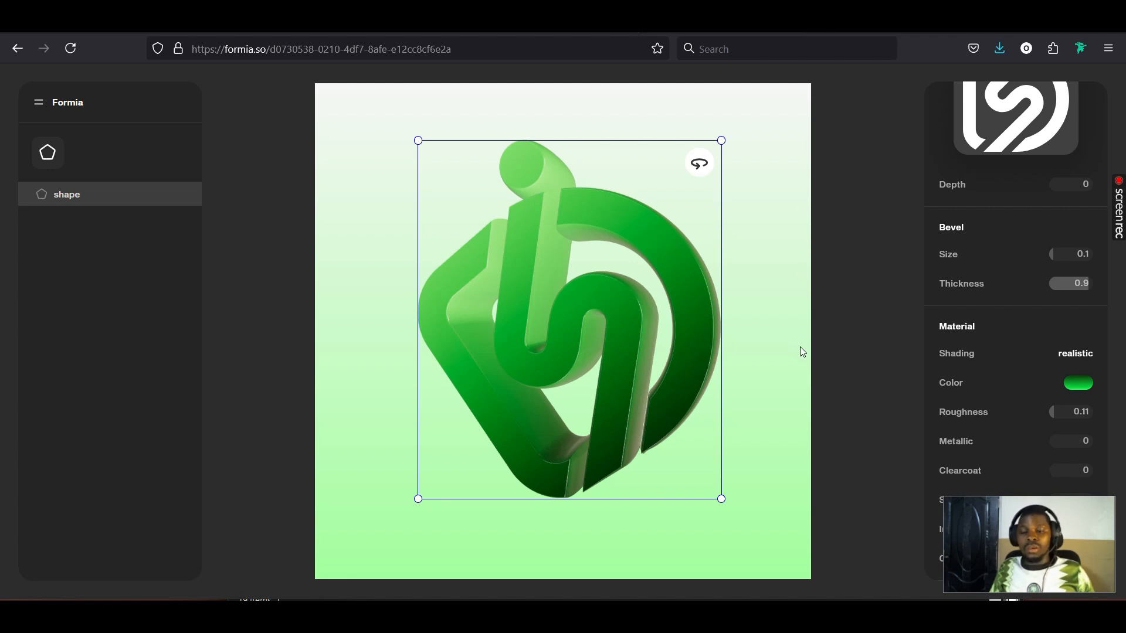
scroll(976, 367, up, 4)
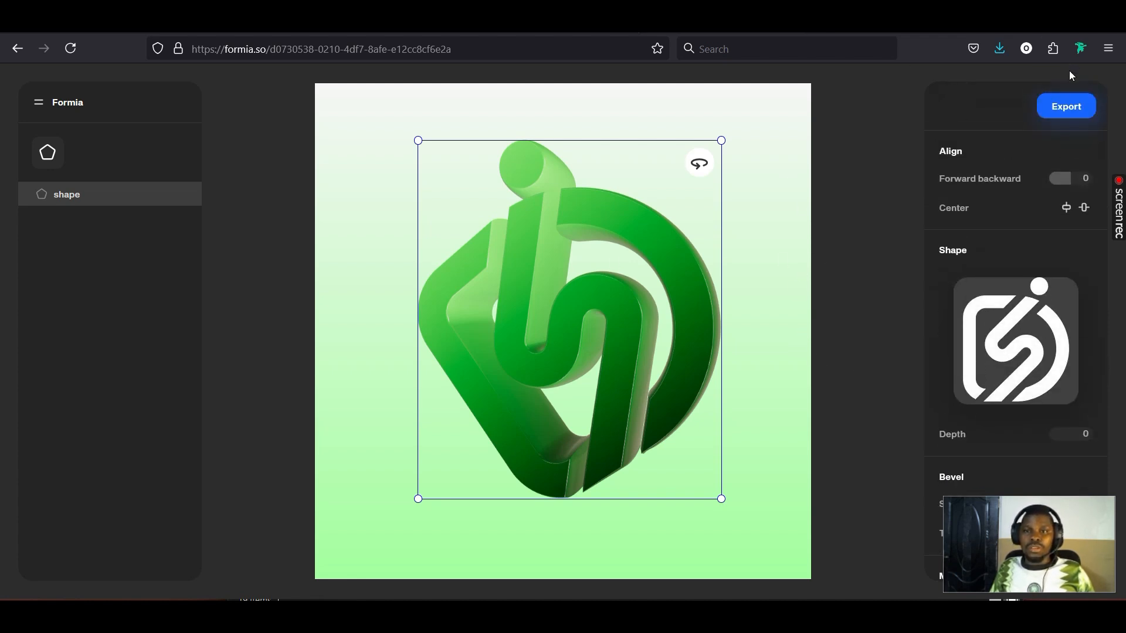
Export the logo as a PNG at Medium quality and download it
click(1068, 108)
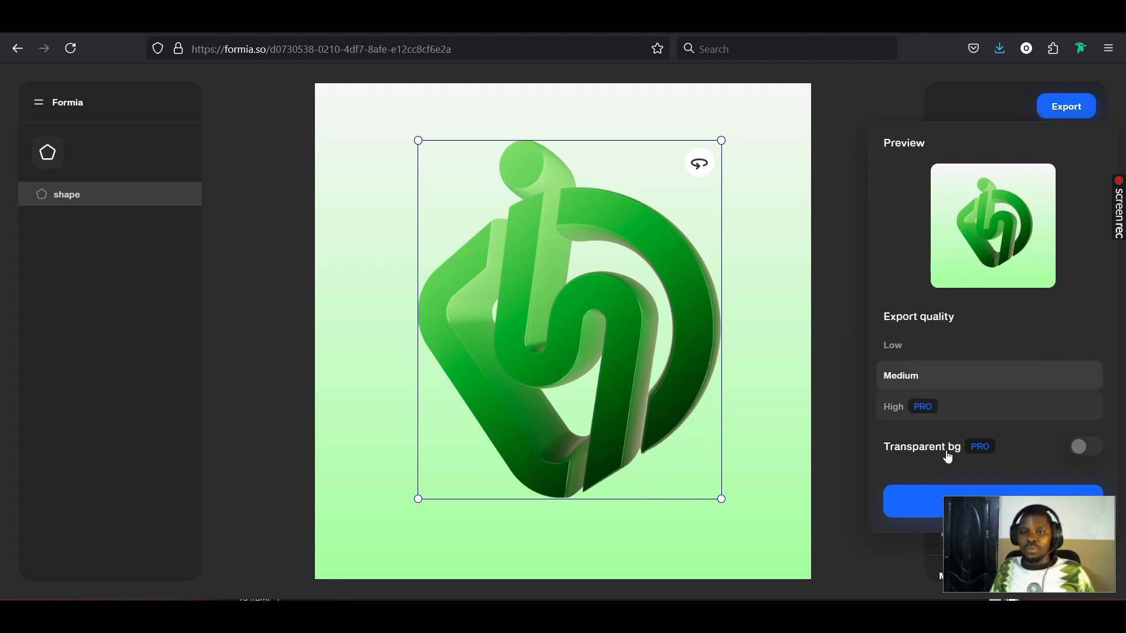
drag(1060, 543, 136, 536)
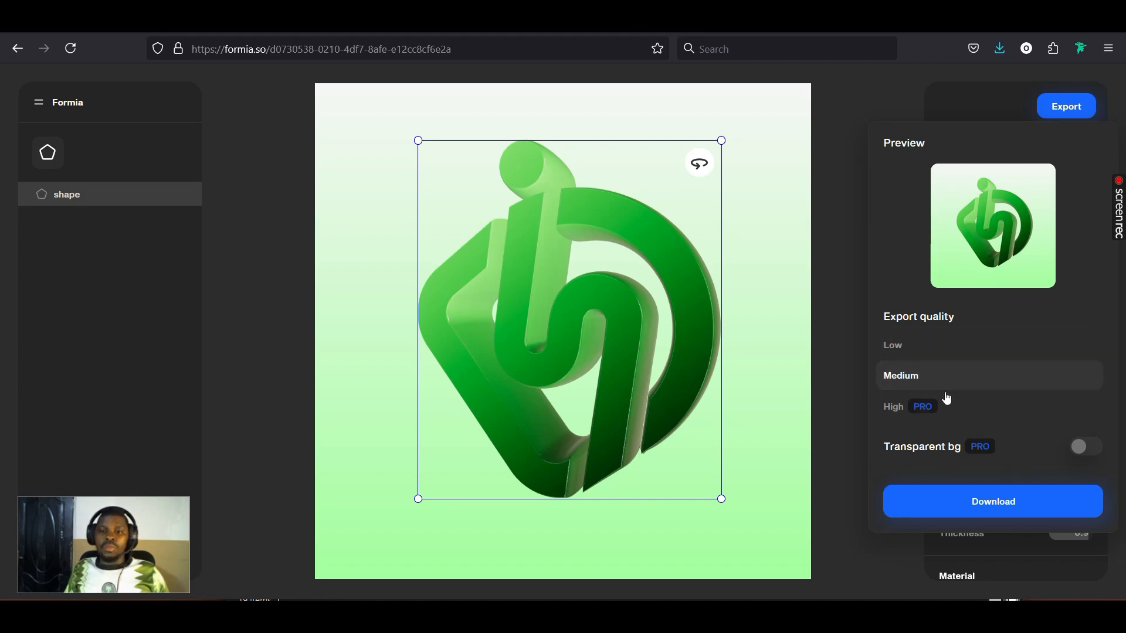
click(1008, 514)
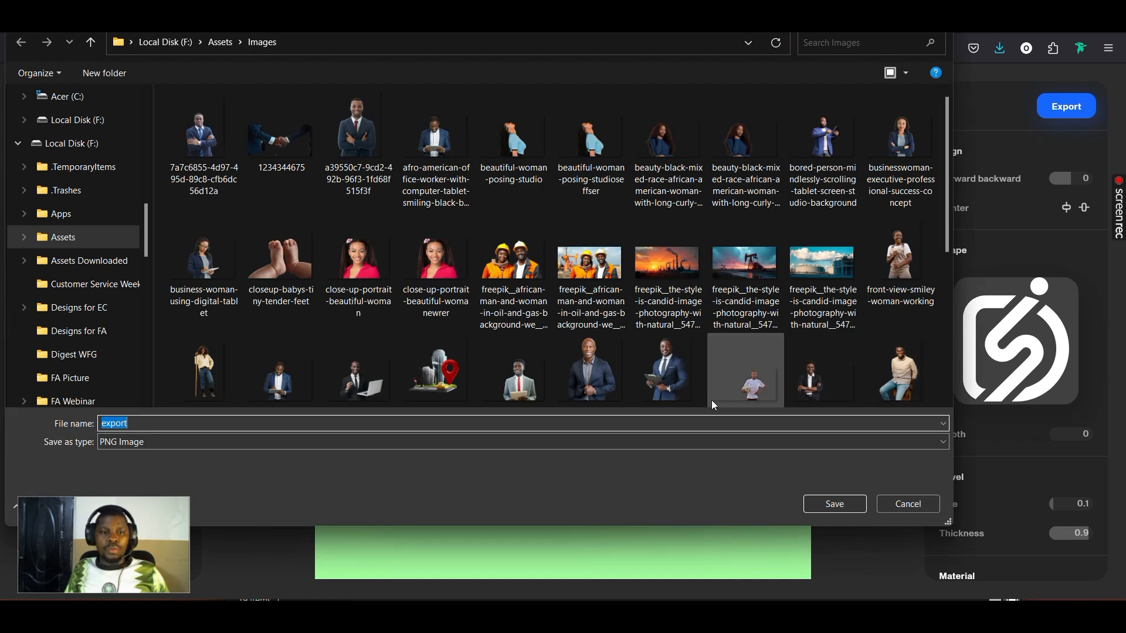
Save the exported PNG as '3D' in the Downloads folder
drag(146, 229, 146, 106)
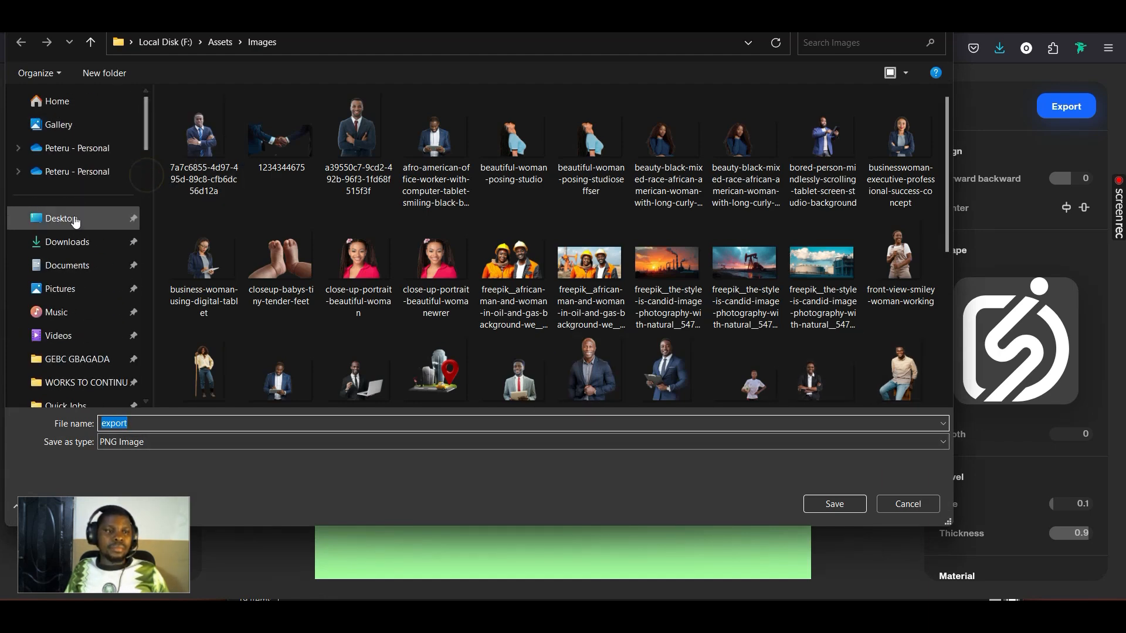
click(77, 241)
click(273, 425)
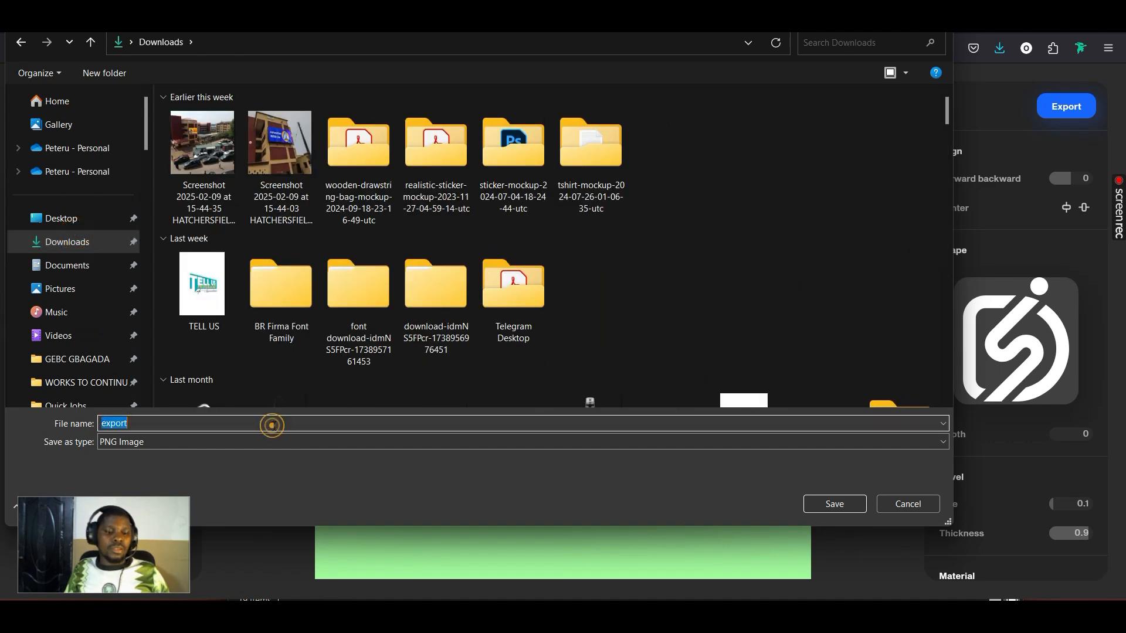
text(3D logo)
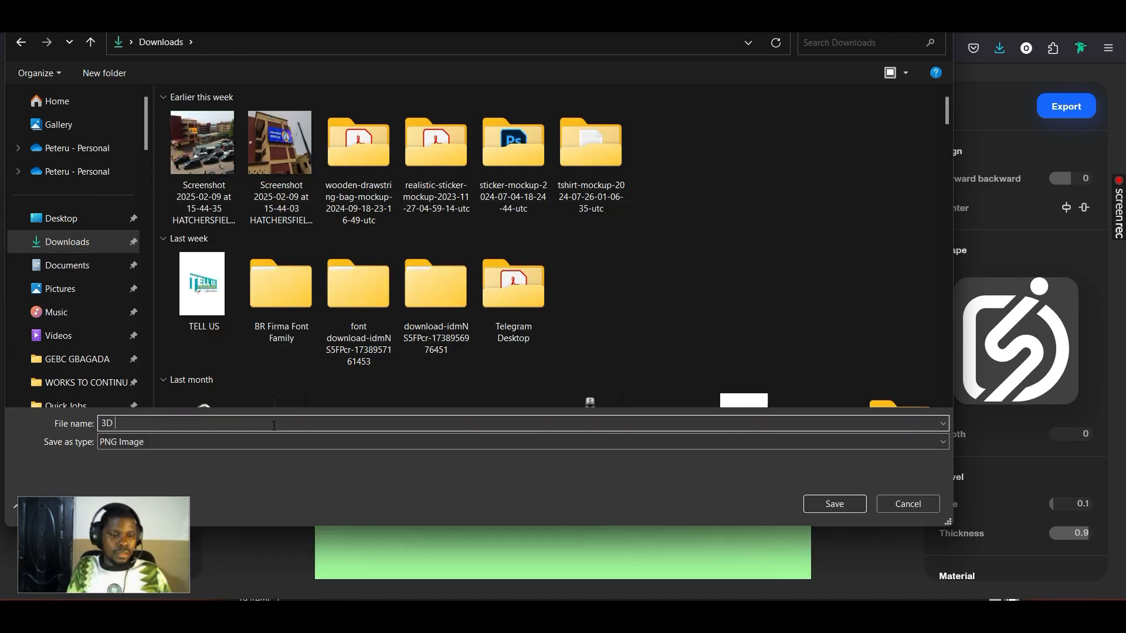
key(Return)
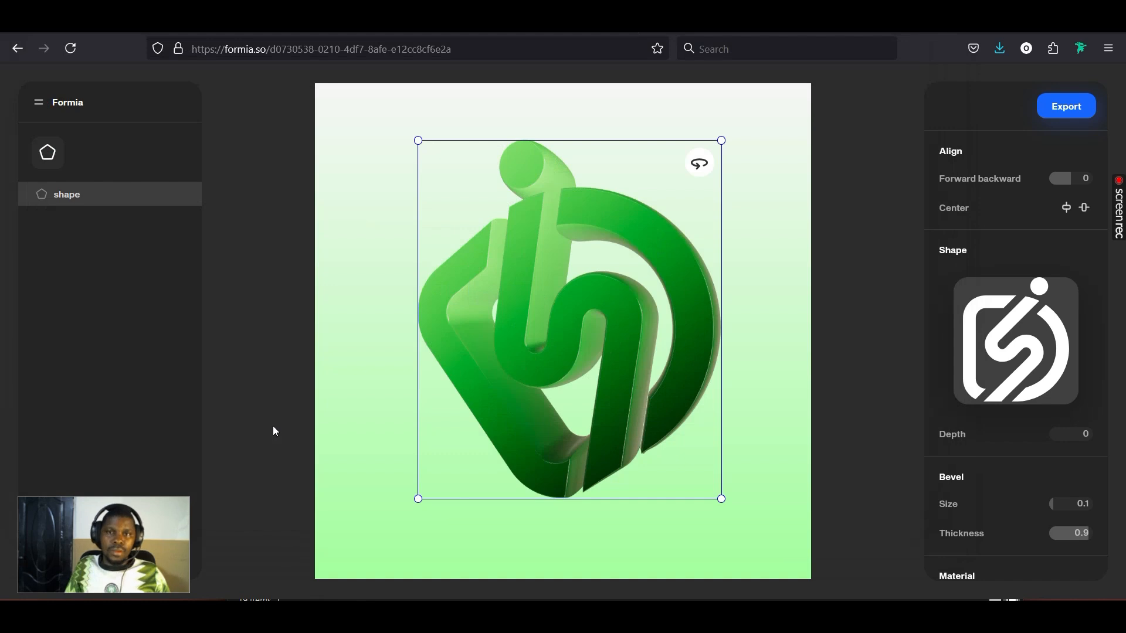
Open the downloaded 3D logo PNG in a maximized photo viewer and show the next image
click(998, 46)
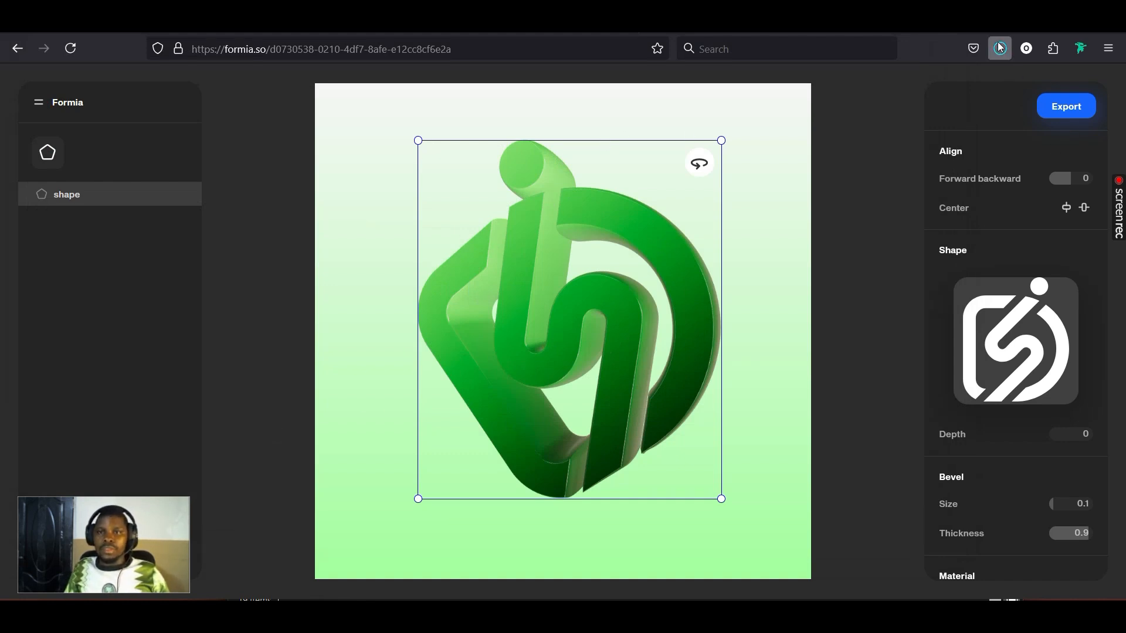
click(987, 89)
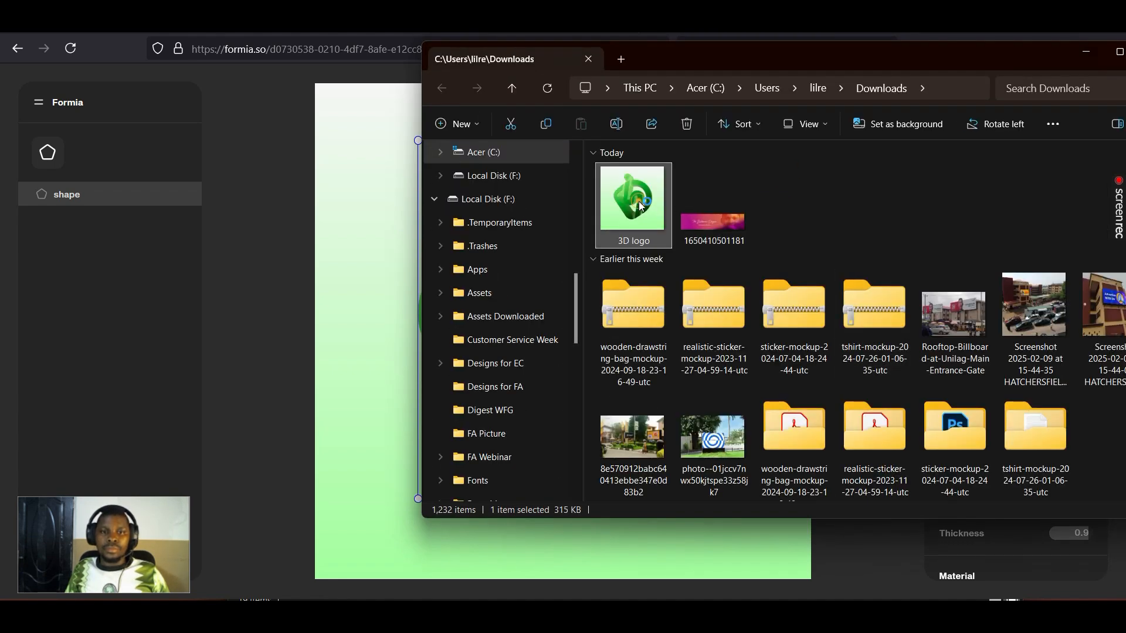
key(Return)
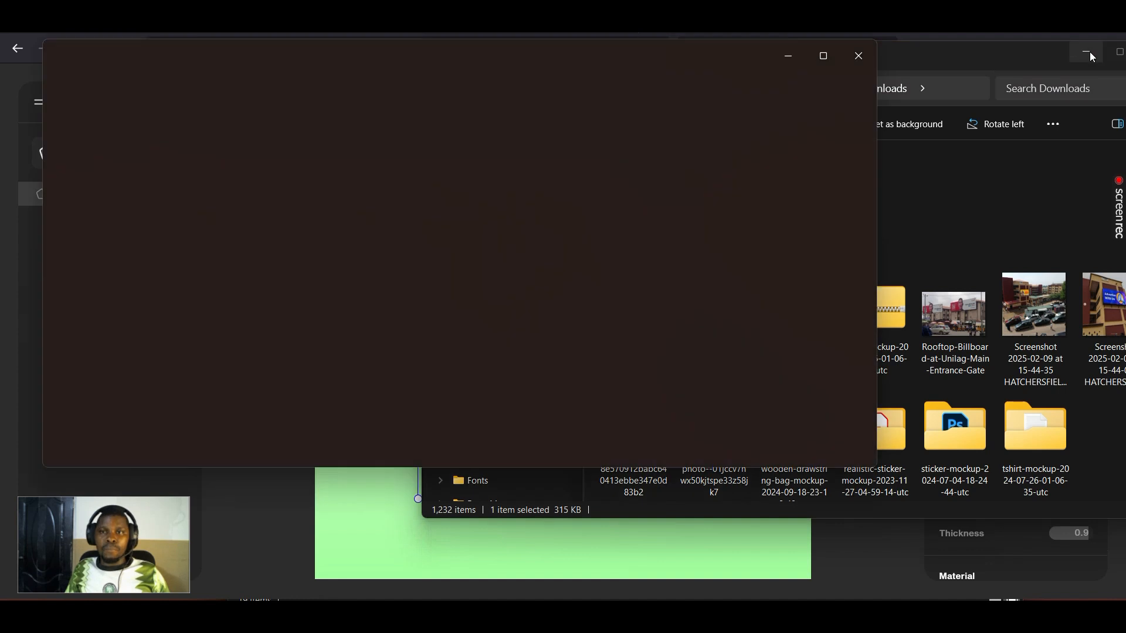
click(822, 57)
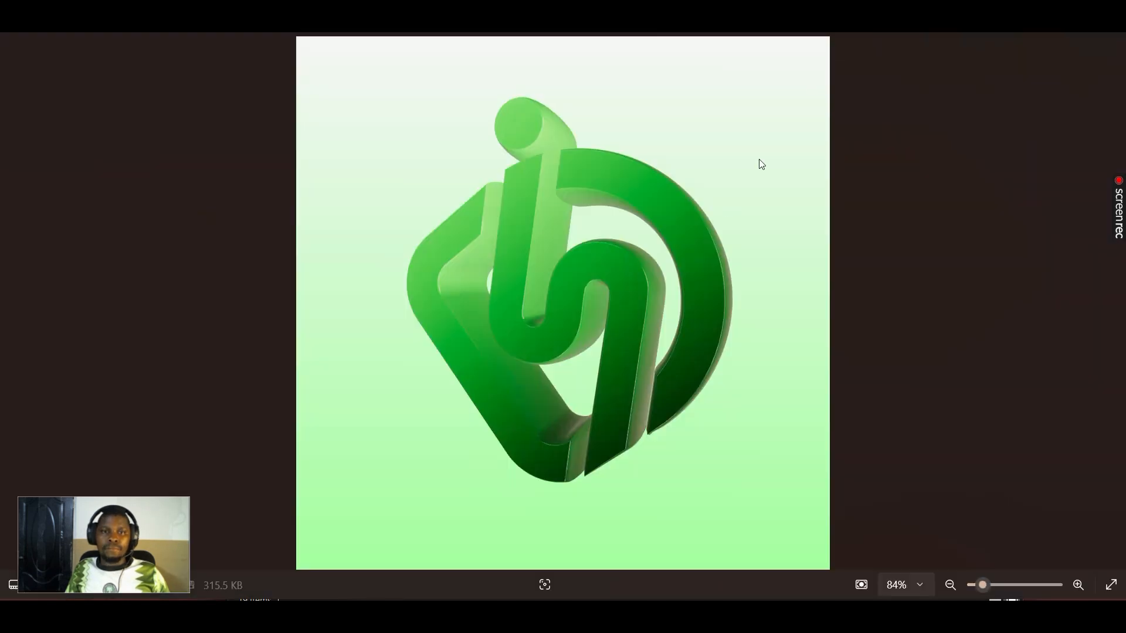
key(Right)
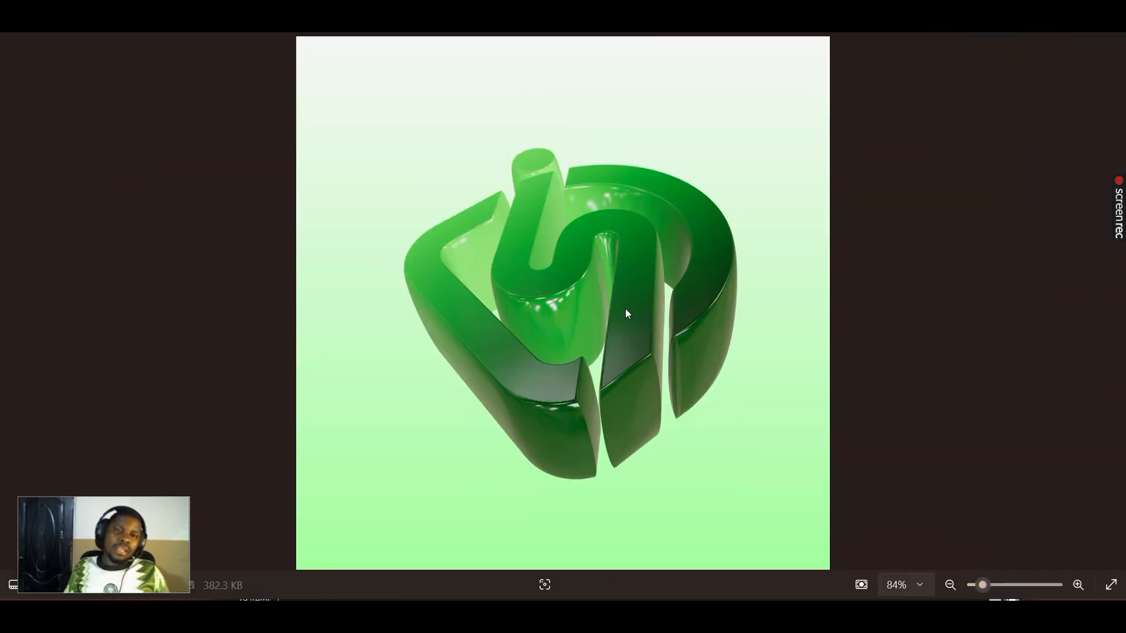